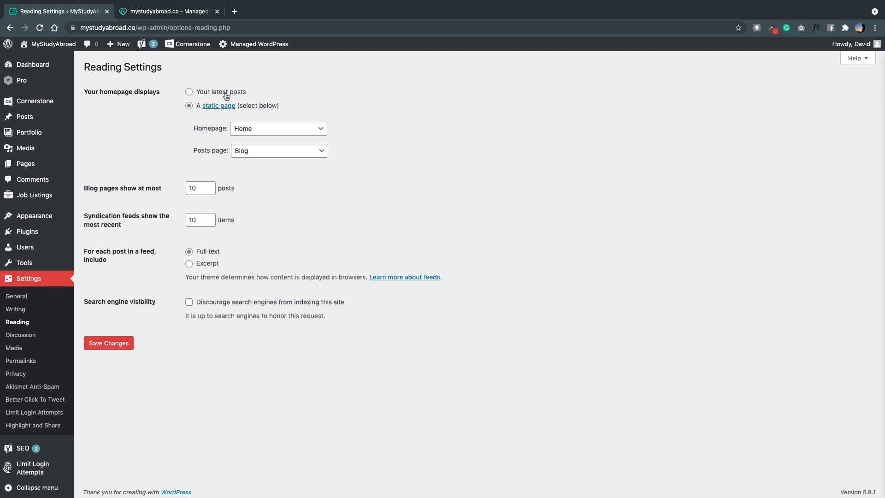
Choose Home as the static homepage and Blog as the posts page in the Reading settings.
drag(226, 96, 220, 106)
click(305, 105)
click(278, 133)
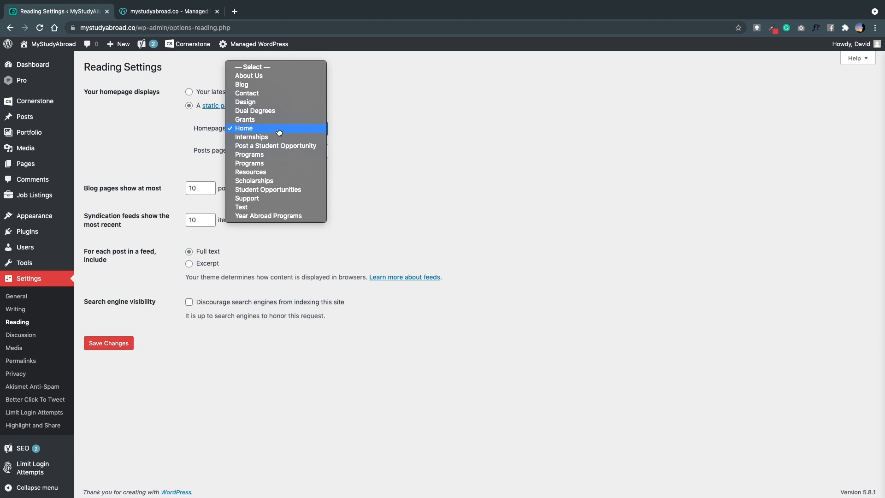
click(278, 130)
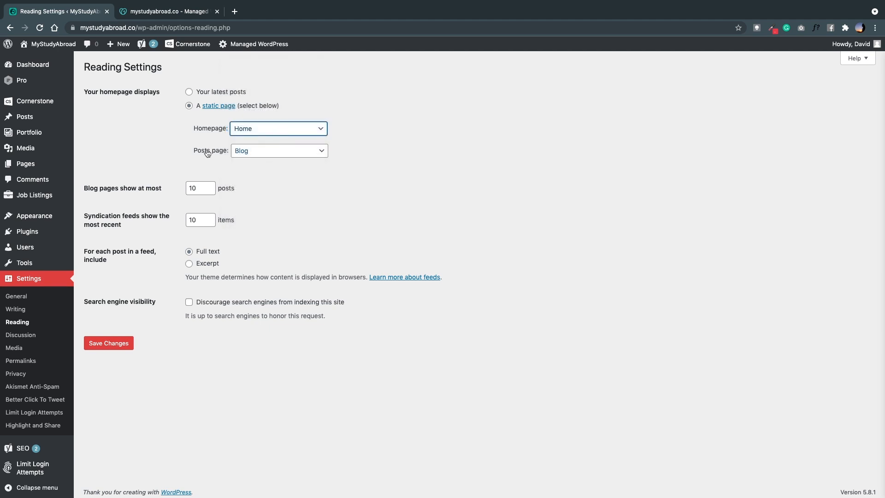
click(289, 155)
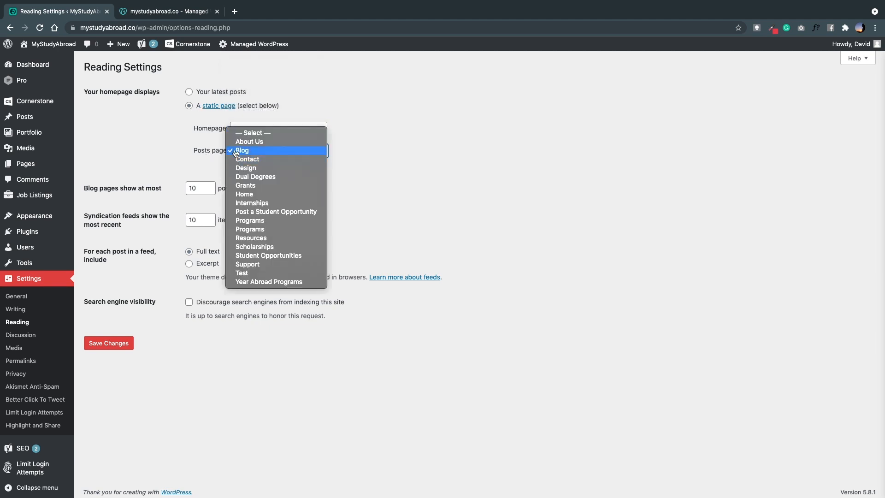
click(236, 154)
click(283, 154)
click(283, 153)
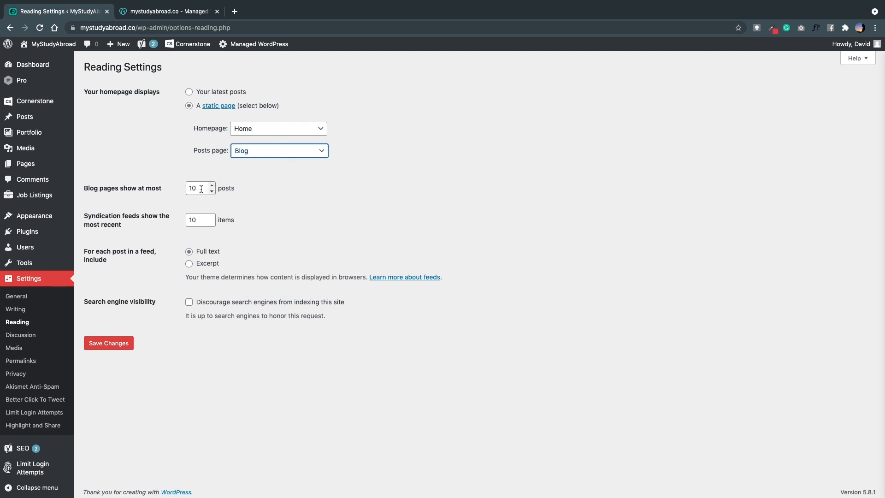
Make feeds include only an excerpt of each post and save the Reading settings.
drag(197, 186, 145, 232)
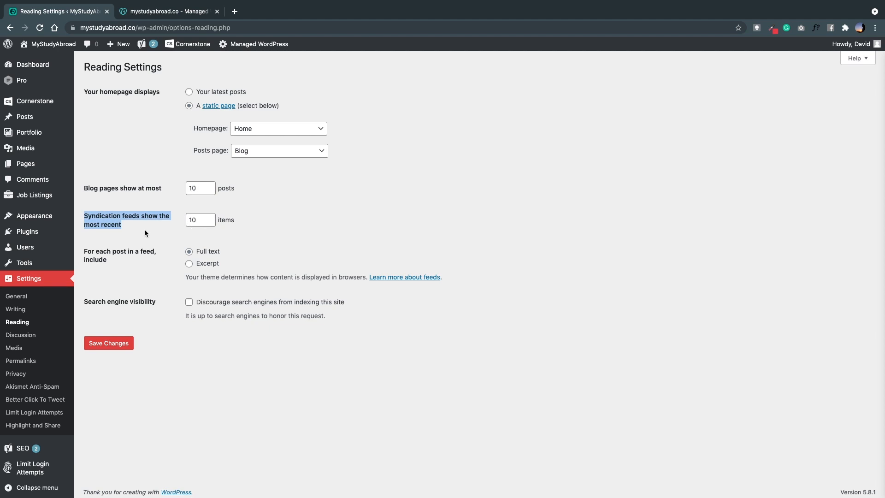
click(198, 222)
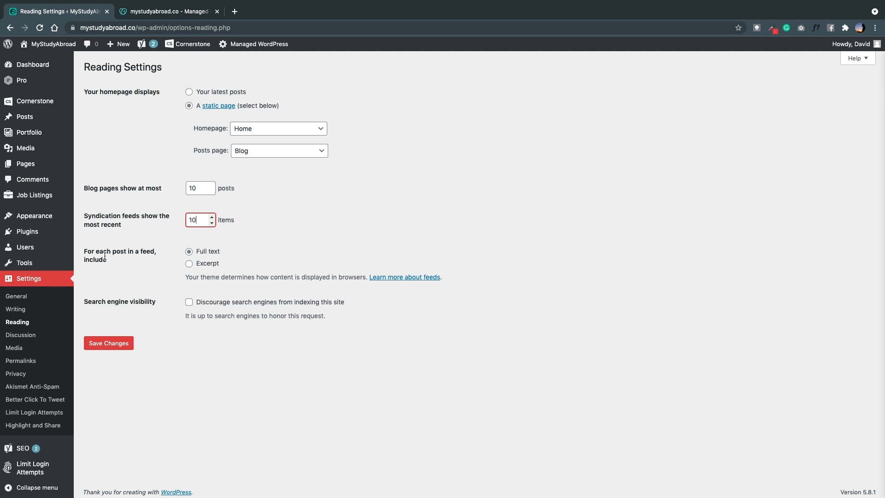
click(195, 252)
click(190, 264)
click(119, 346)
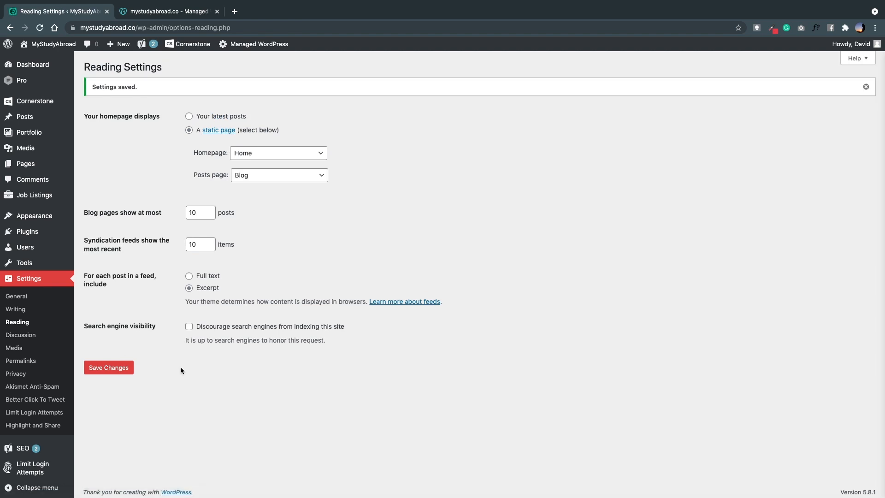
Open the Discussion settings and look over the default post and comment options.
click(35, 336)
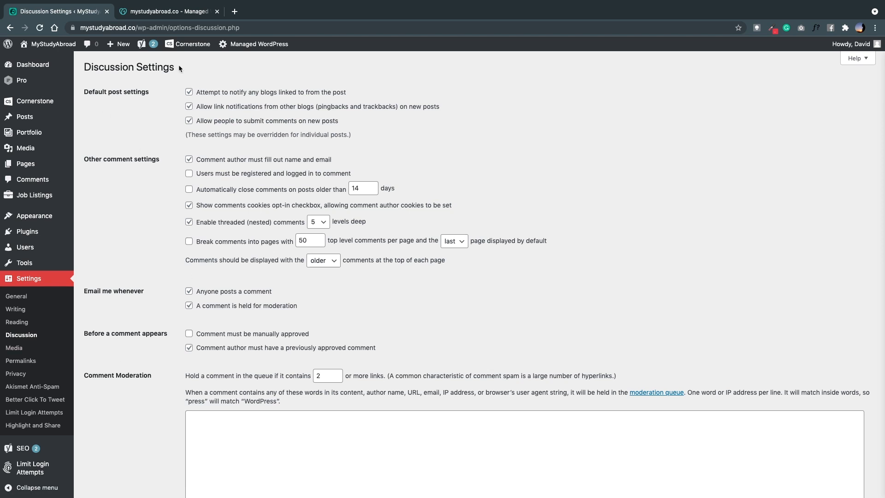
scroll(536, 322, down, 8)
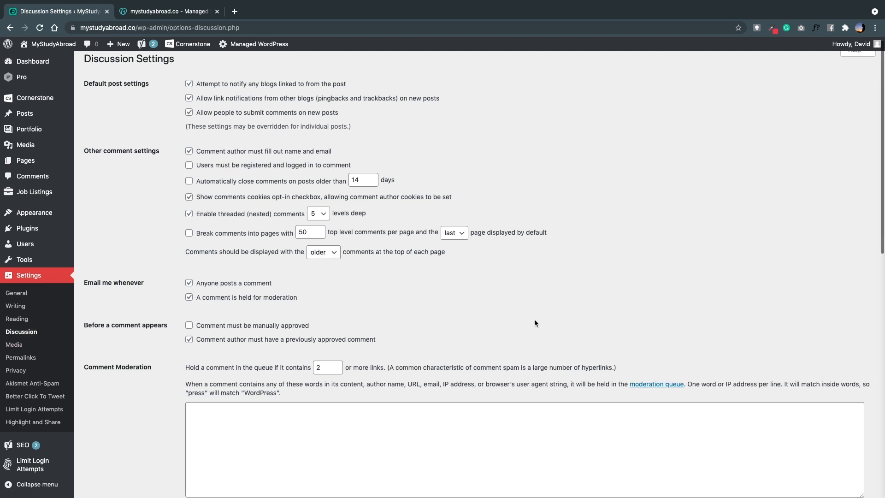
scroll(535, 320, up, 10)
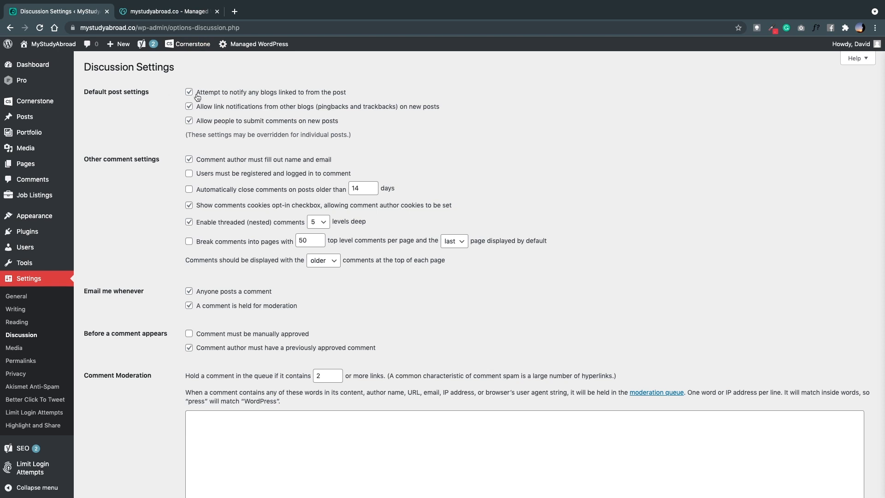
scroll(193, 131, down, 1)
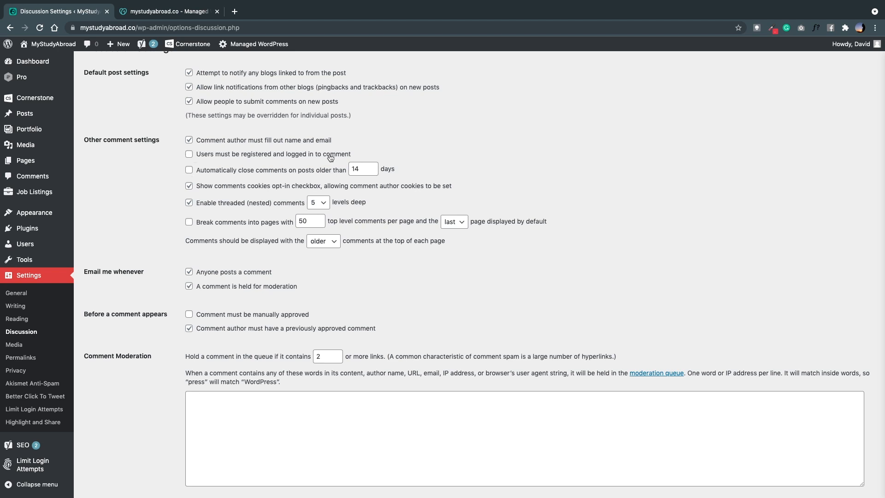
Try requiring users to be registered and logged in to comment.
click(190, 155)
click(189, 154)
scroll(110, 200, down, 2)
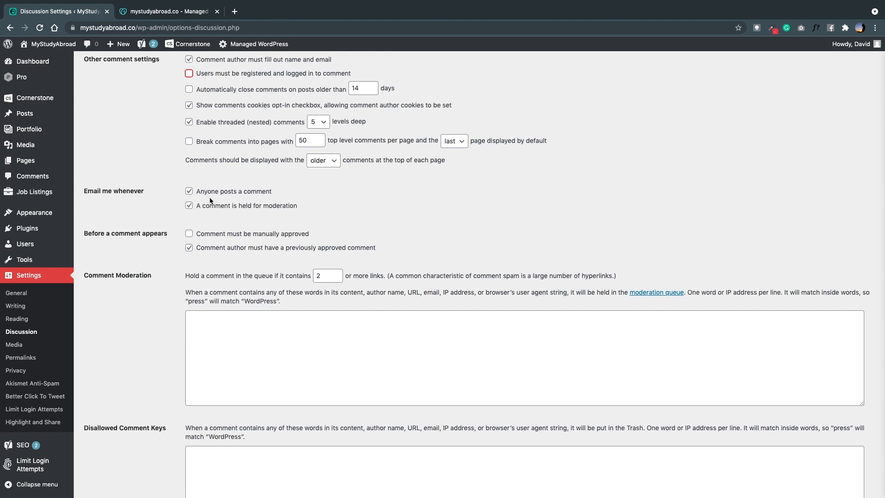
scroll(182, 178, up, 1)
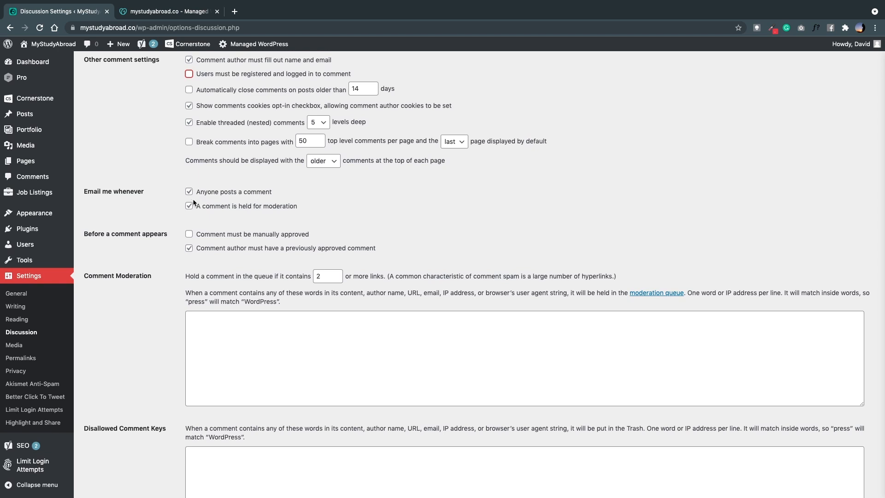
Require manual approval before comments appear and add "Pizza" to the words that hold a comment for moderation.
scroll(193, 202, down, 3)
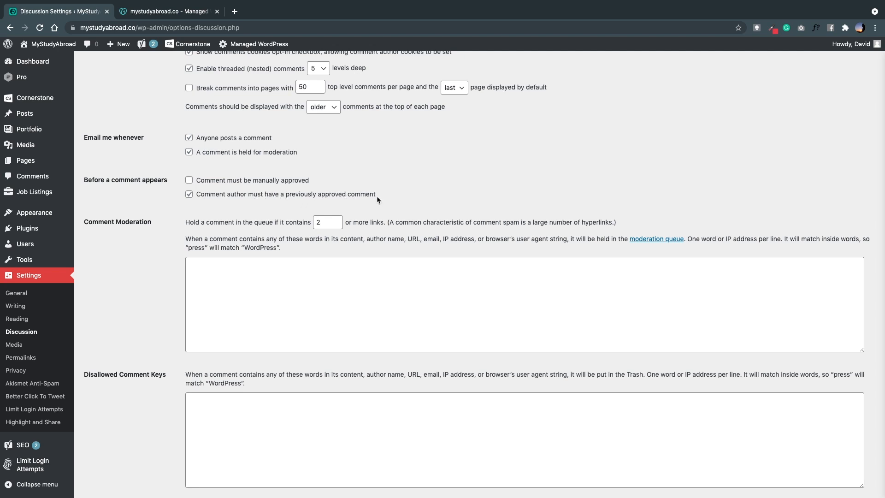
click(189, 183)
text(Pizza)
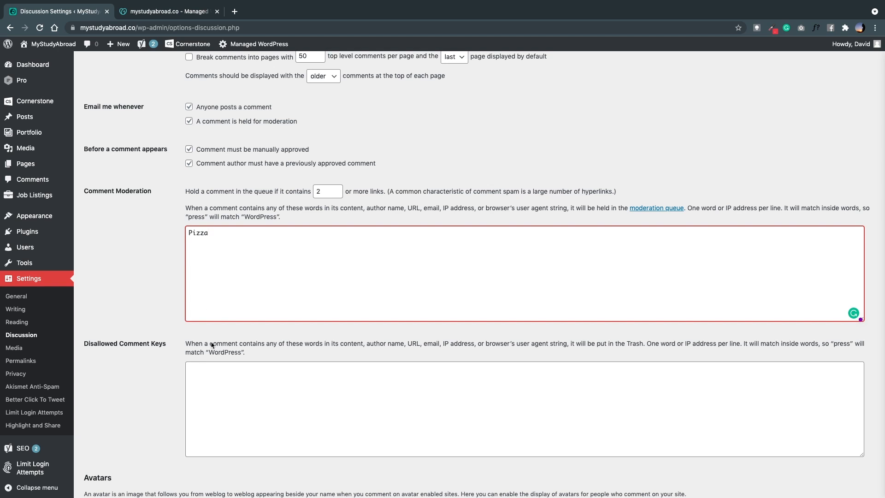
Add "Calzone" to the disallowed comment keys.
click(393, 413)
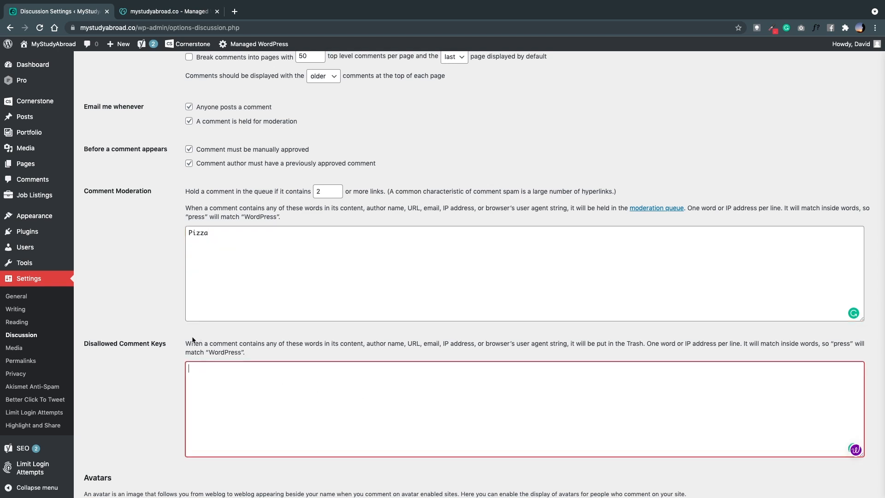
scroll(207, 328, down, 2)
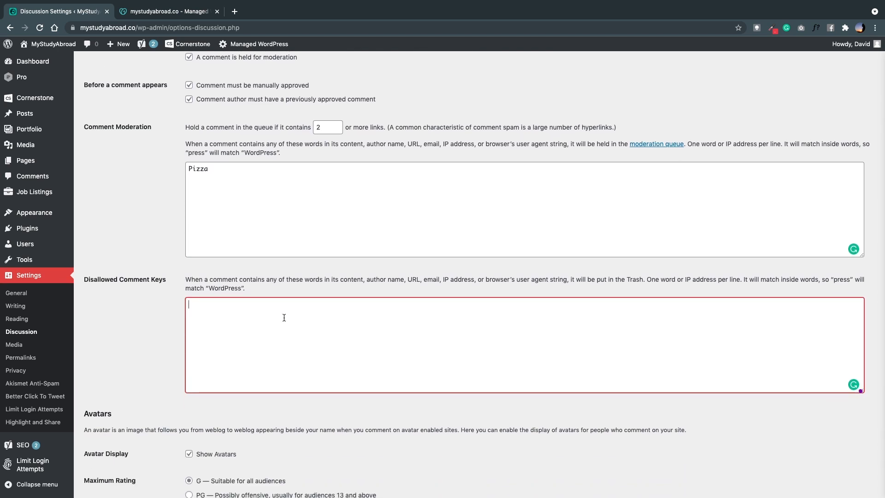
text(Calzone)
scroll(207, 174, down, 1)
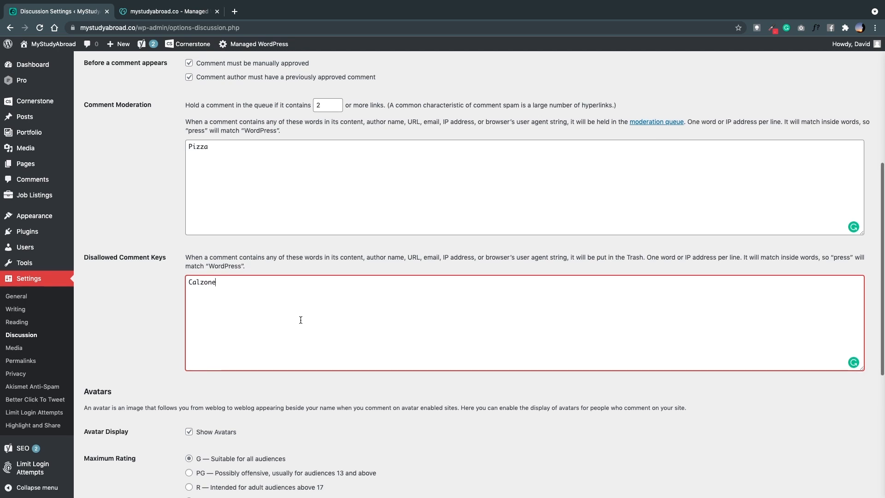
Choose Mystery Person as the default avatar and save the Discussion settings.
scroll(300, 318, down, 1)
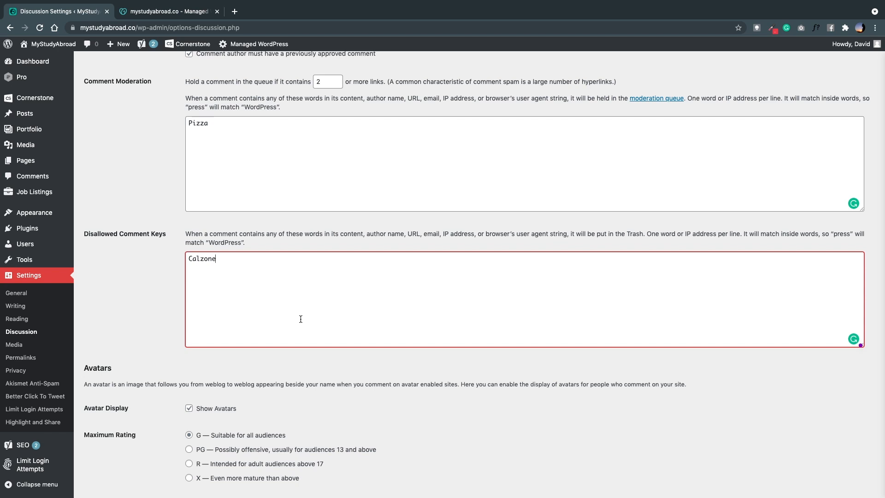
scroll(300, 322, down, 3)
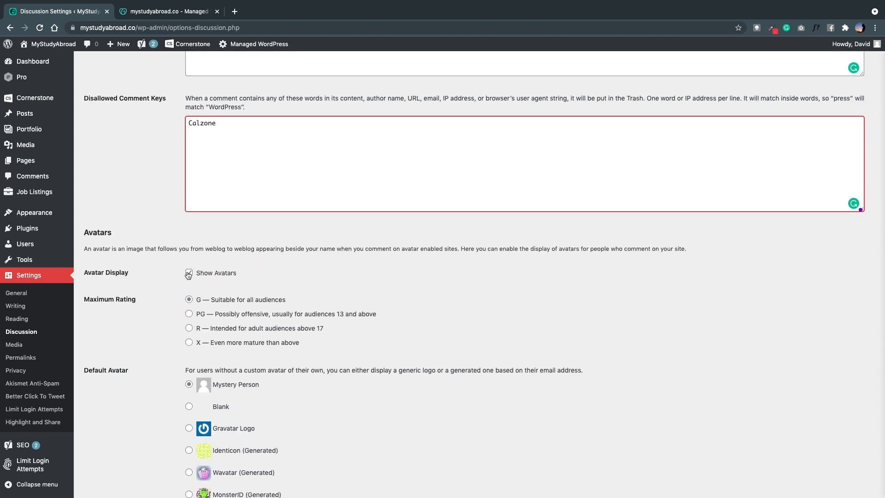
scroll(188, 275, down, 1)
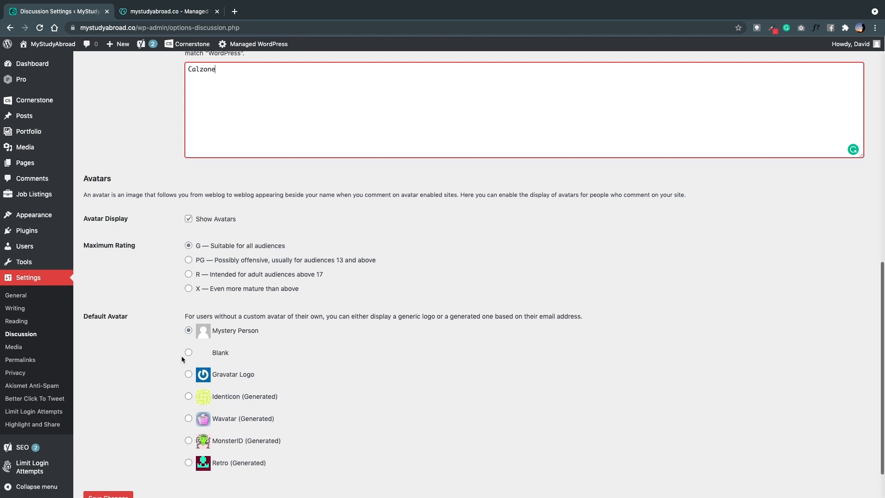
click(187, 354)
click(189, 331)
scroll(189, 332, up, 1)
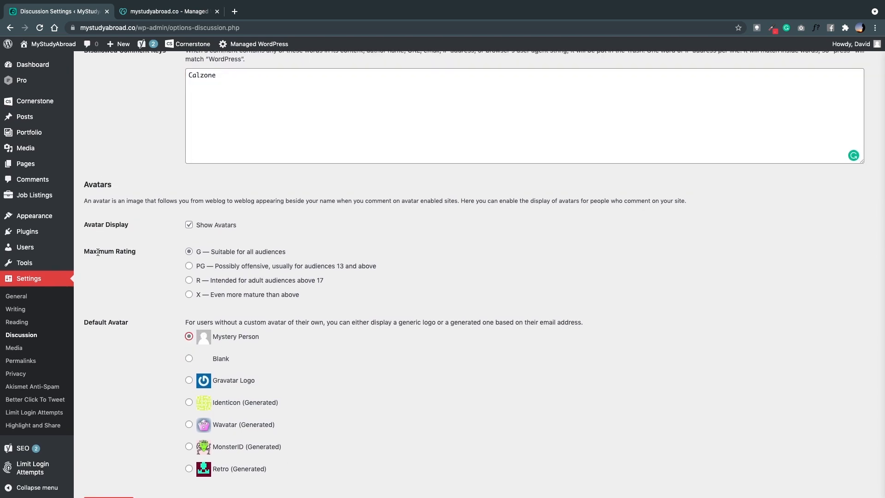
drag(93, 252, 135, 258)
click(144, 265)
scroll(352, 267, down, 2)
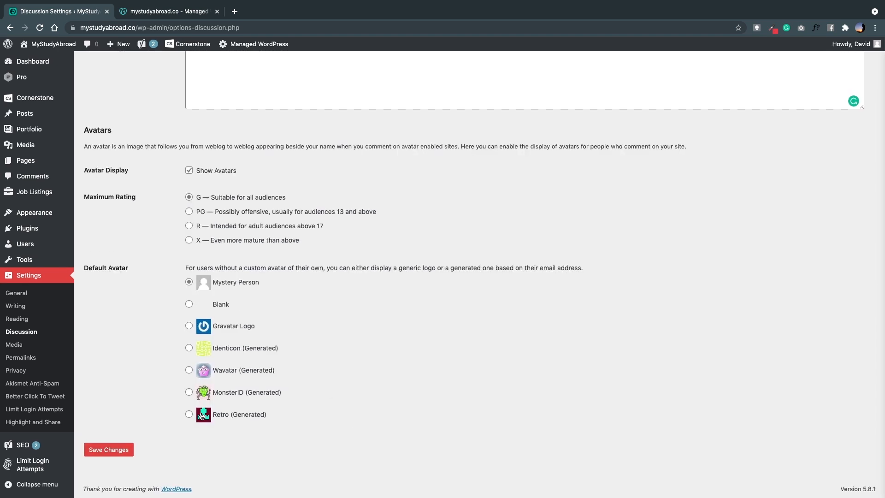
click(109, 449)
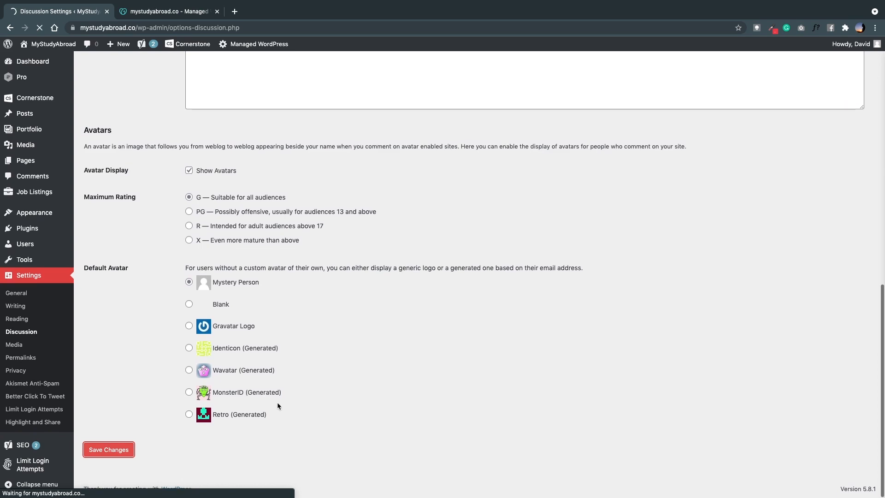